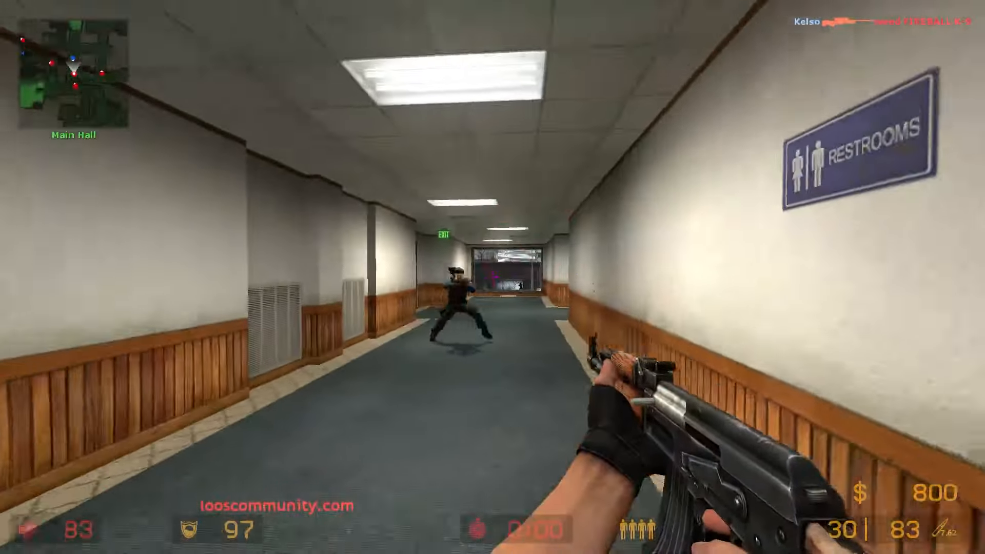
click(493, 277)
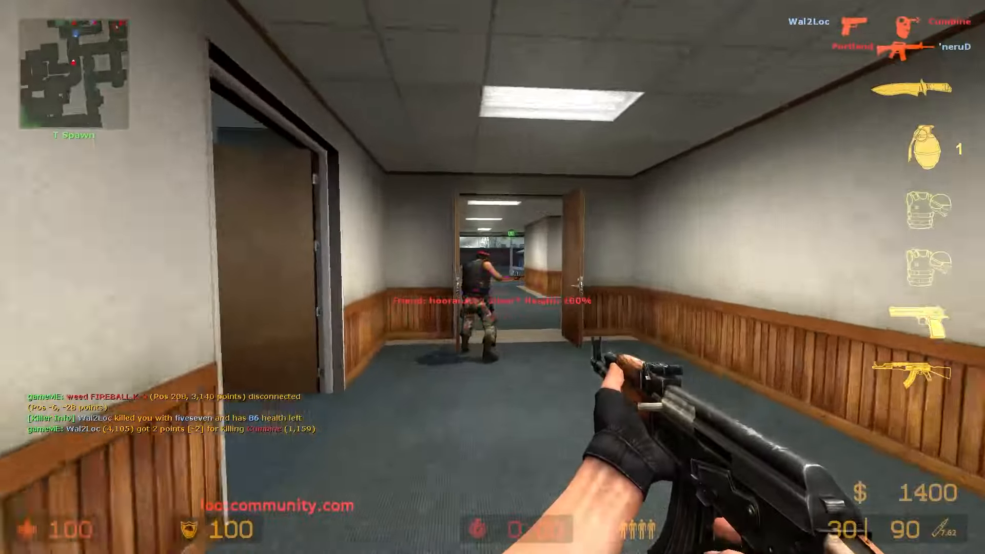
key(w)
key(w)
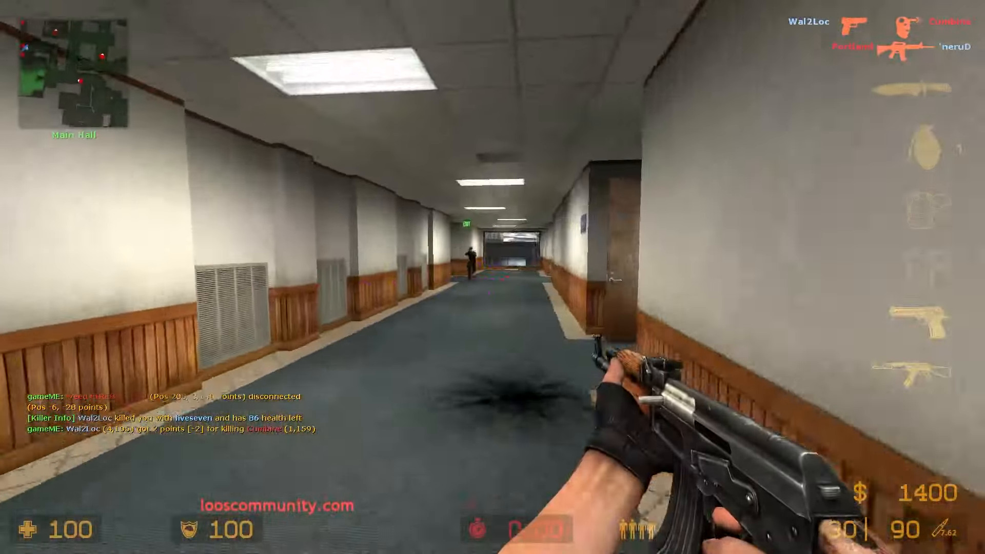
click(493, 277)
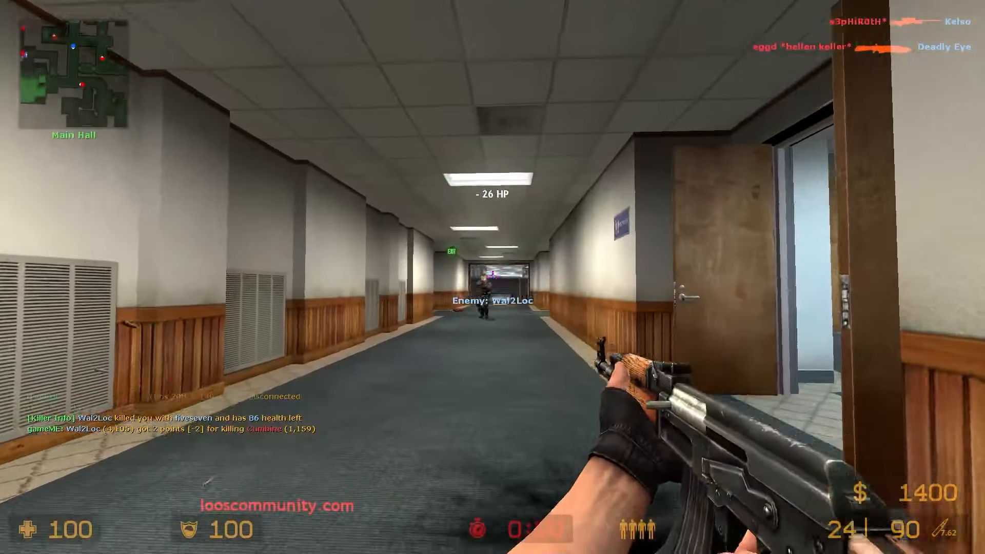
click(492, 277)
click(493, 277)
click(493, 277)
key(w)
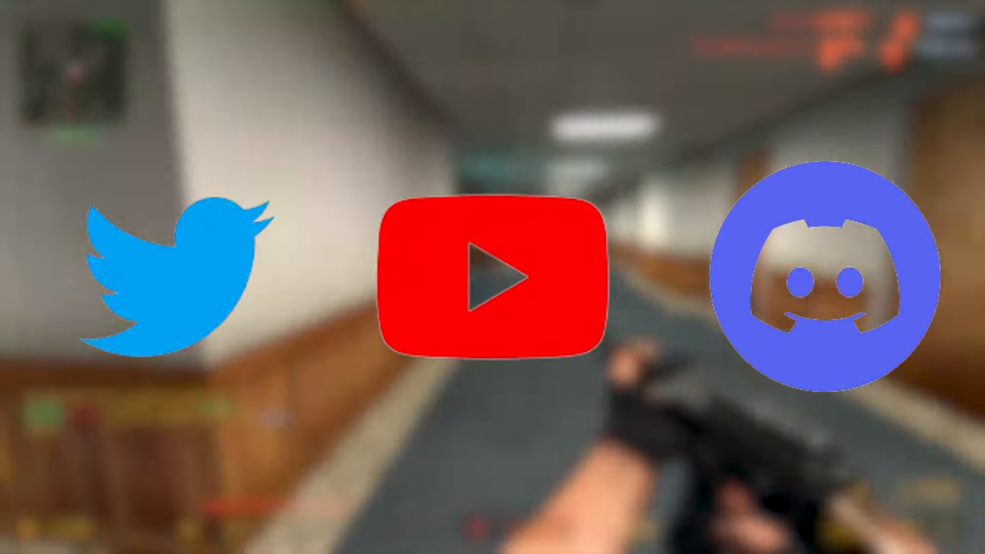
key(w)
key(1)
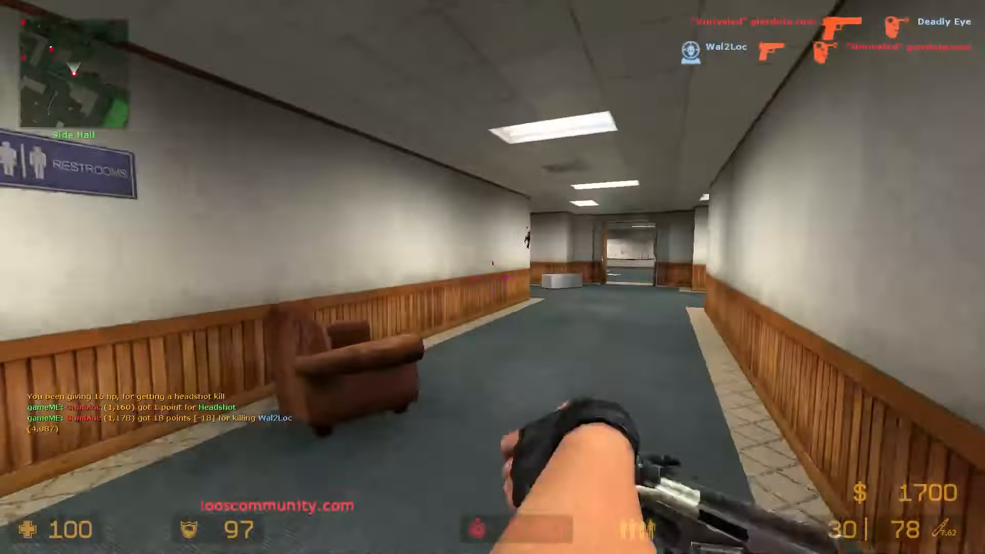
key(2)
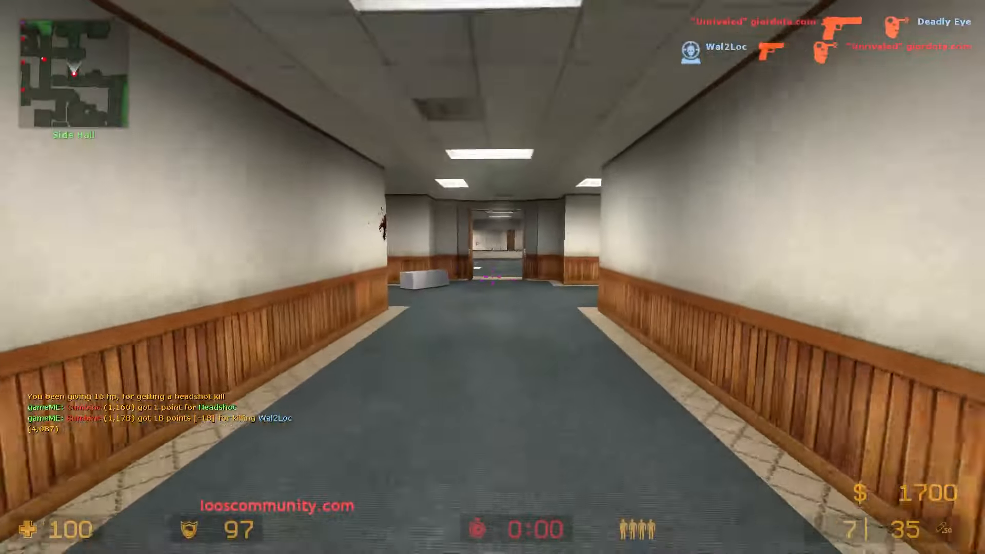
key(w)
key(1)
key(2)
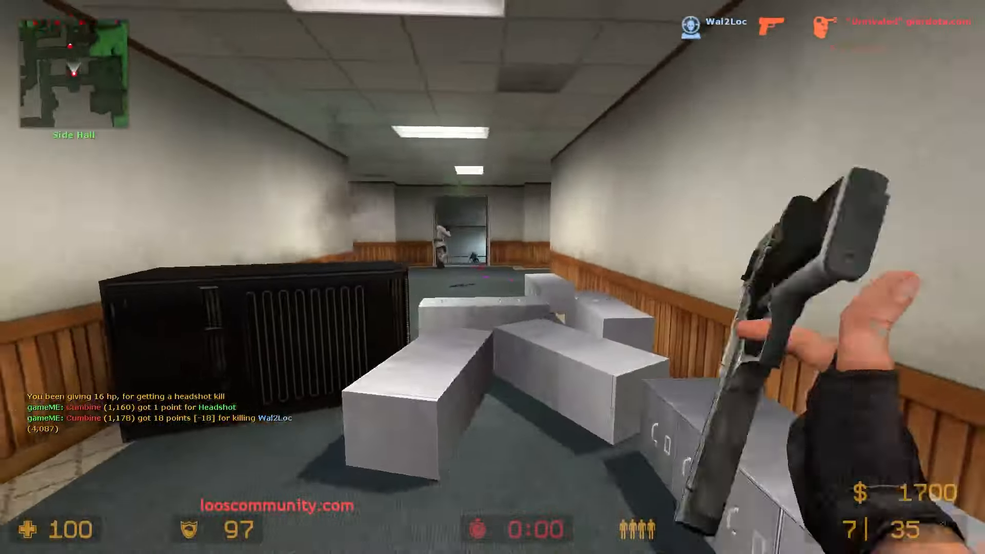
key(w)
key(1)
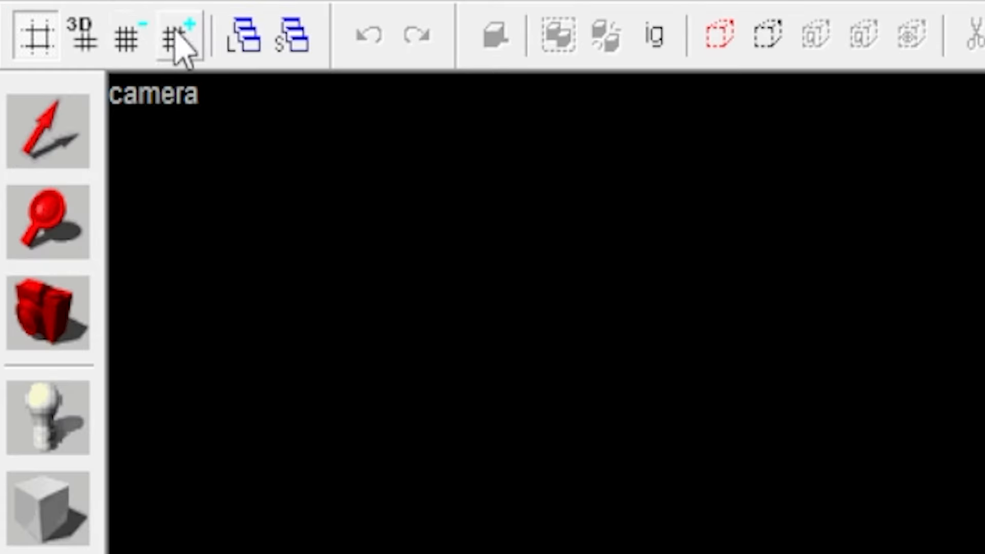
click(57, 11)
drag(395, 552, 411, 74)
click(117, 48)
click(182, 39)
click(197, 34)
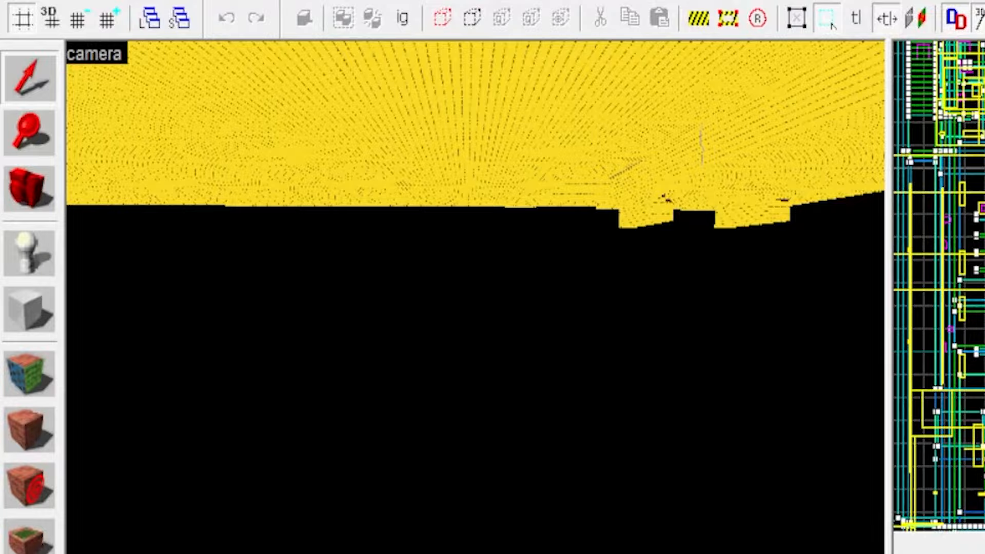
- Fly the camera through the 3D view to examine the building roofs and skybox of the finished map
key(z)
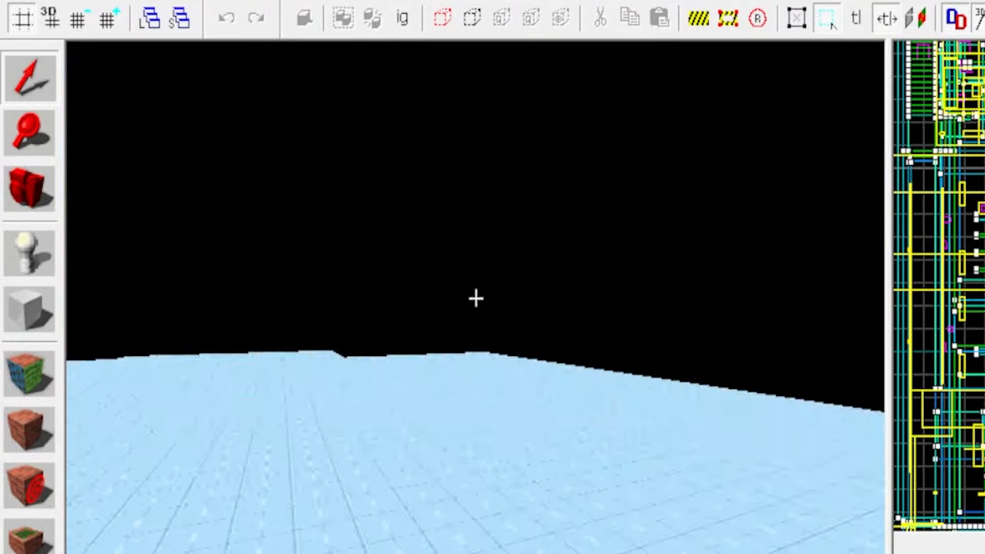
key(z)
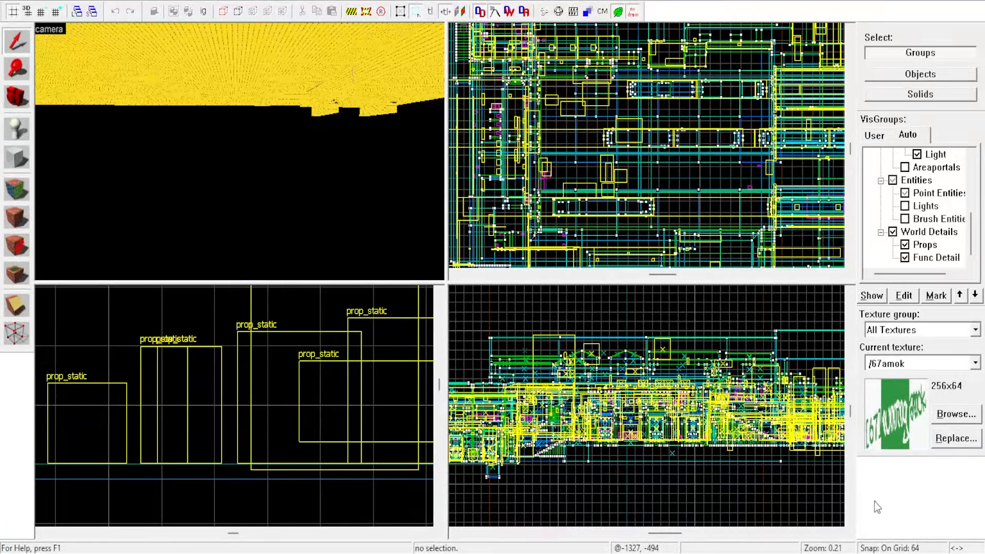
key(z)
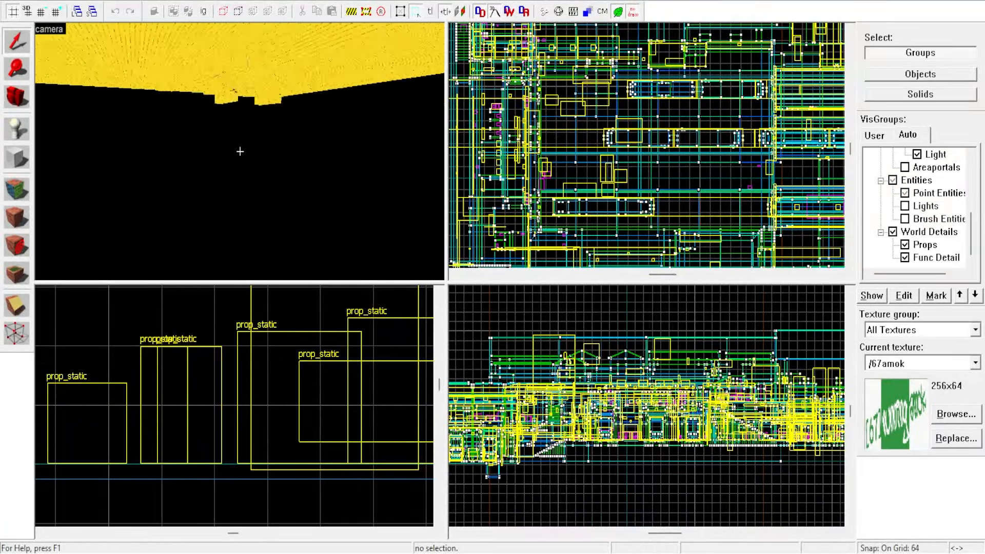
key(w)
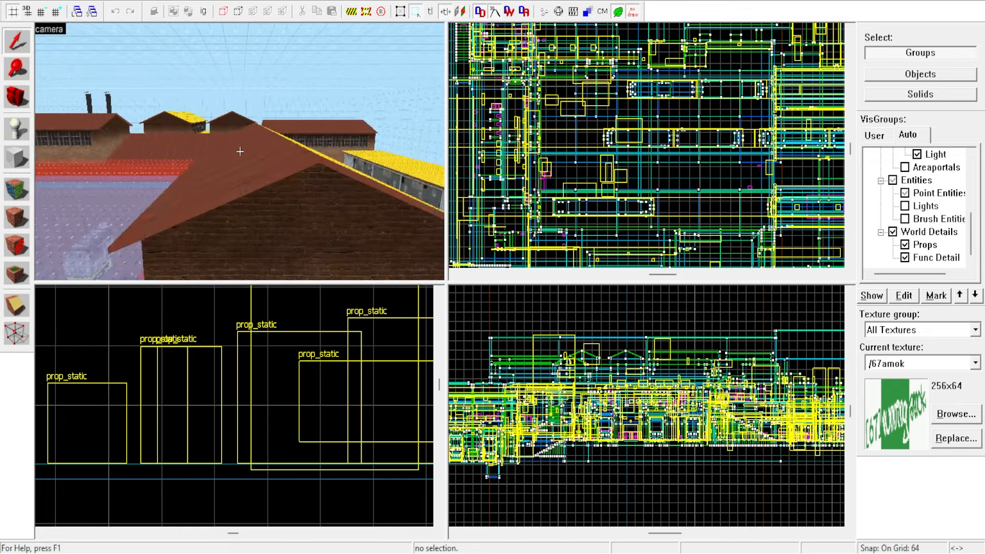
key(w)
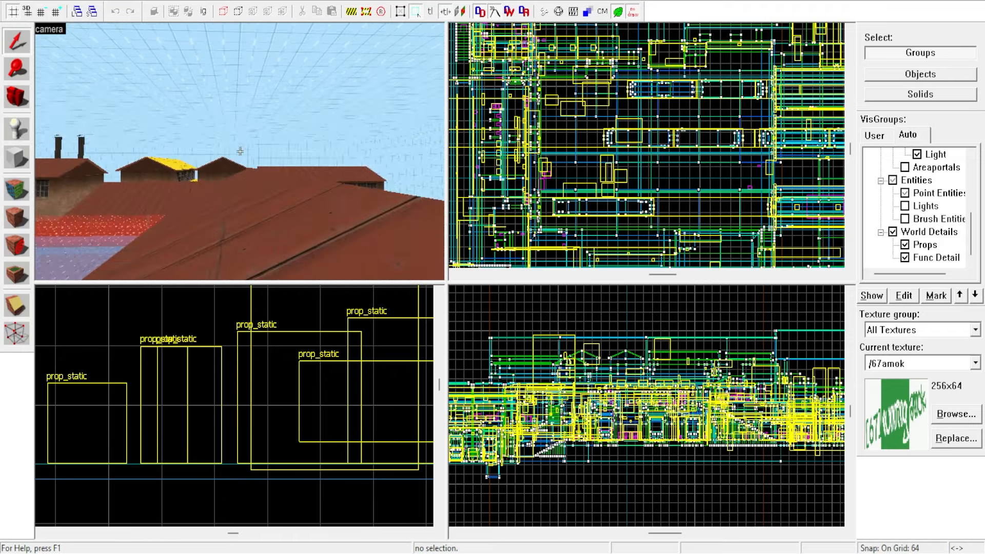
key(s)
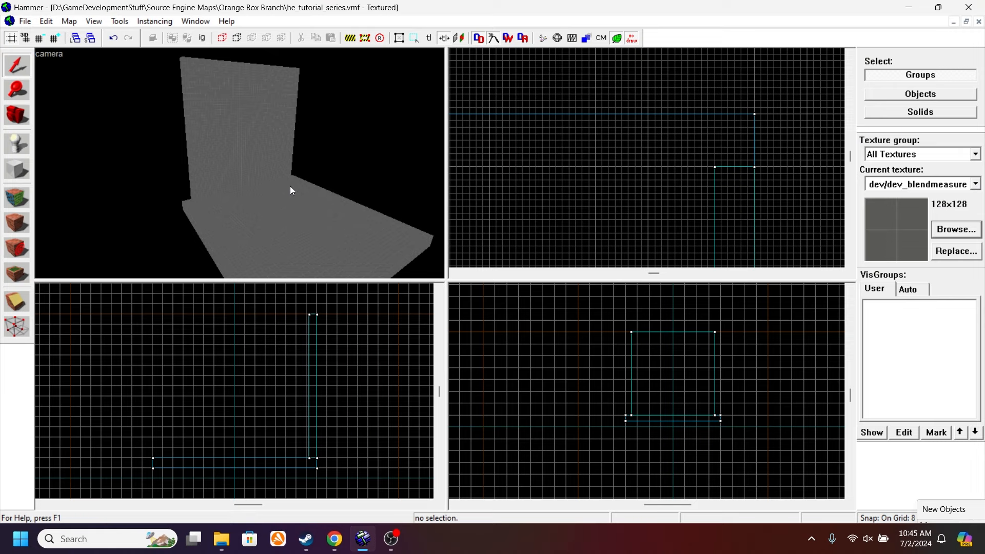
- Select the floor and wall blocks together in the 3D view and remove both from the selection
click(288, 190)
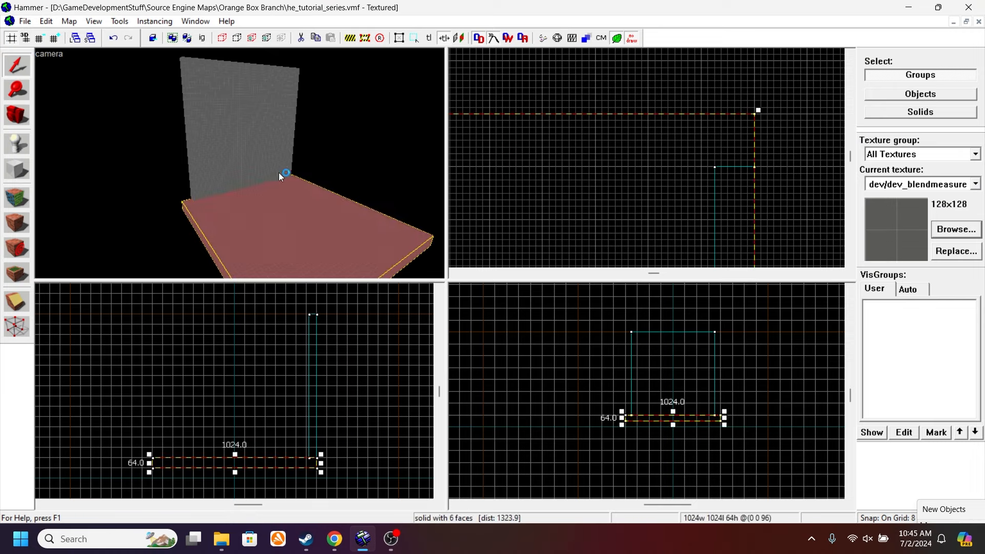
ctrl+click(261, 159)
ctrl+click(293, 223)
ctrl+click(254, 157)
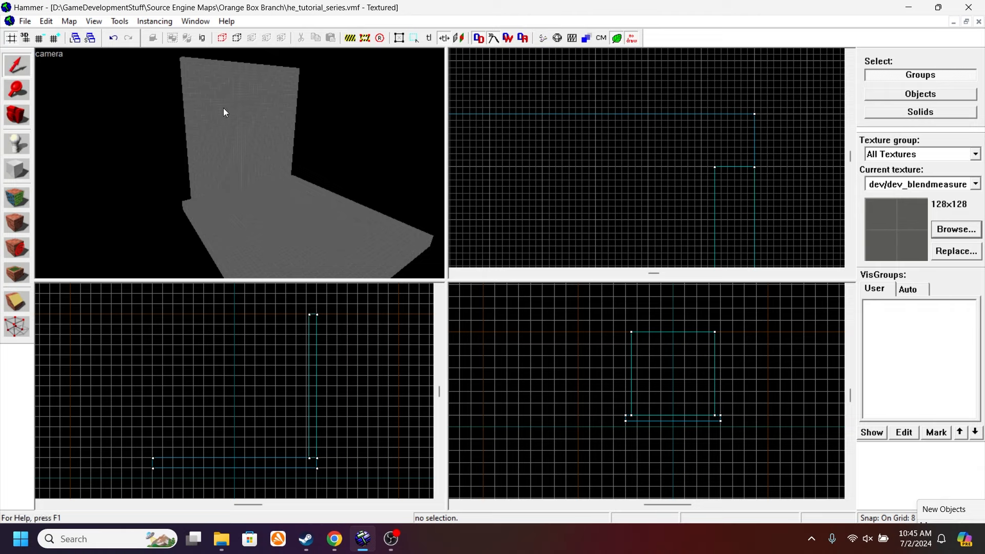
- Practise selecting the floor and wall blocks singly and as a pair in the 3D view, and clear the selection
click(276, 158)
click(291, 190)
click(263, 193)
click(266, 198)
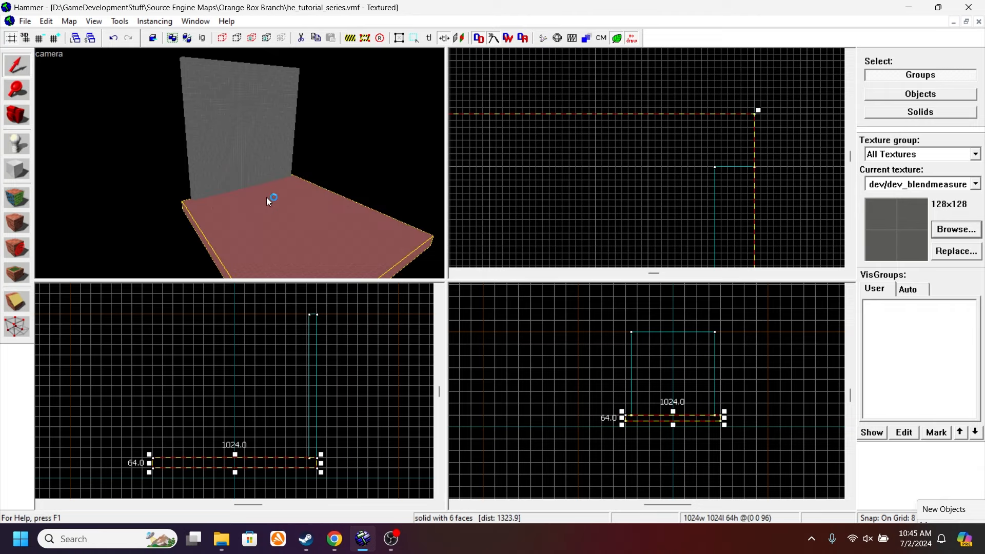
click(354, 144)
click(297, 209)
ctrl+click(252, 148)
click(357, 131)
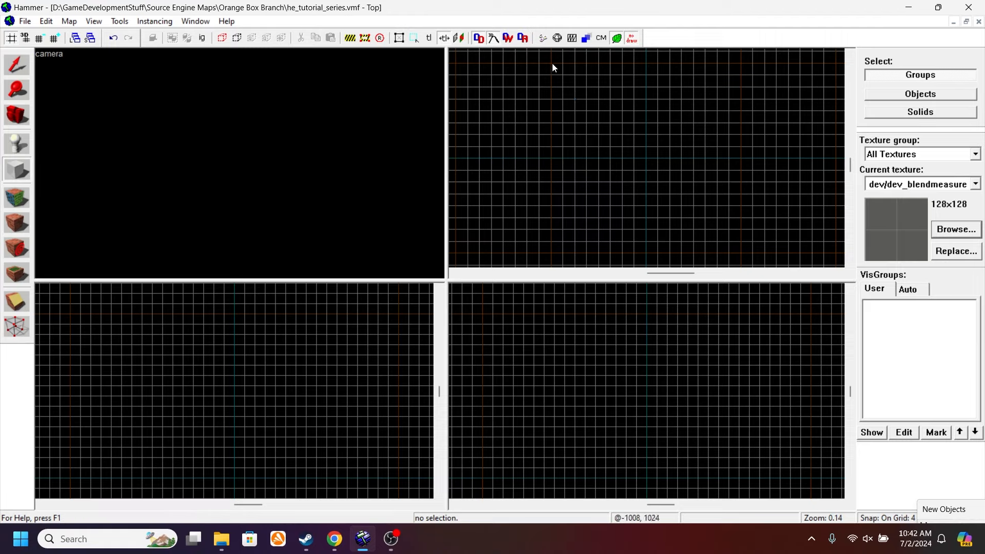
- Draw a 1024 by 1024 block, 72 units high, in the top view and create it
drag(553, 64, 737, 215)
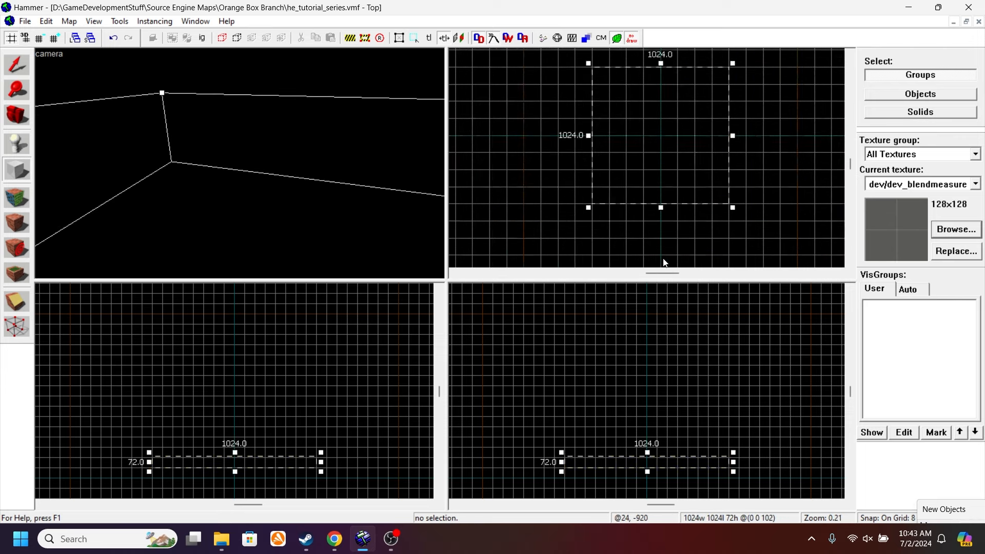
scroll(662, 262, up, 1)
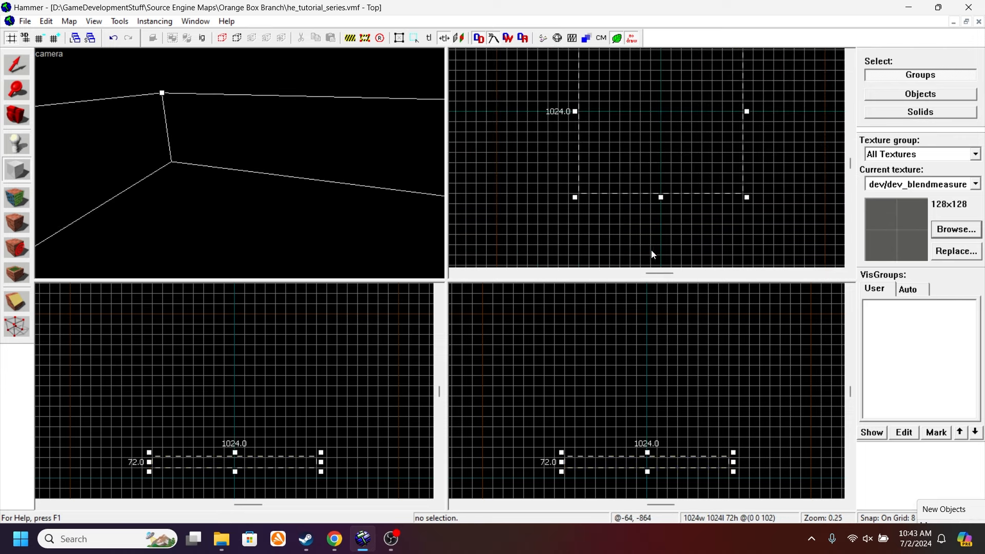
key(Return)
- Open the object properties of the info_player_start entity and clear its class name
key(z)
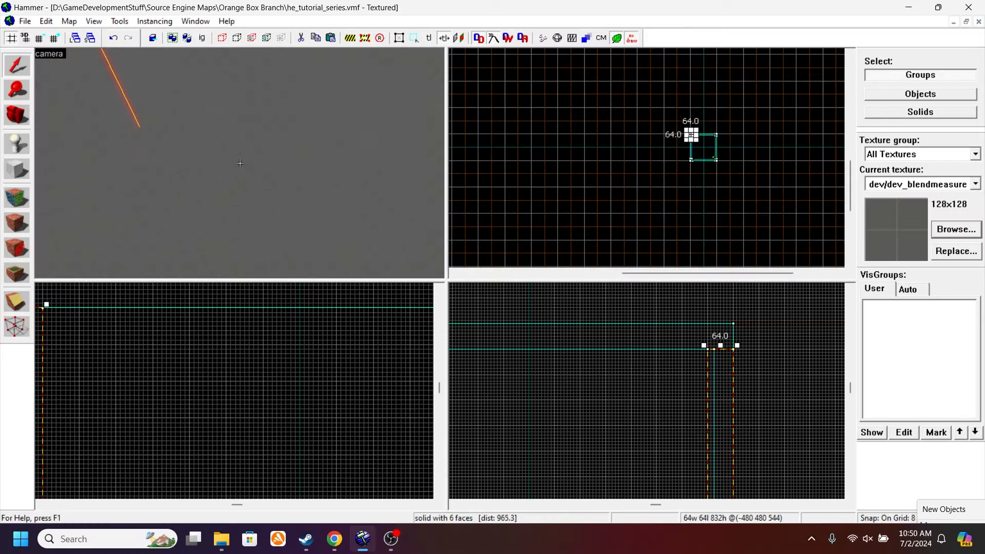
key(w)
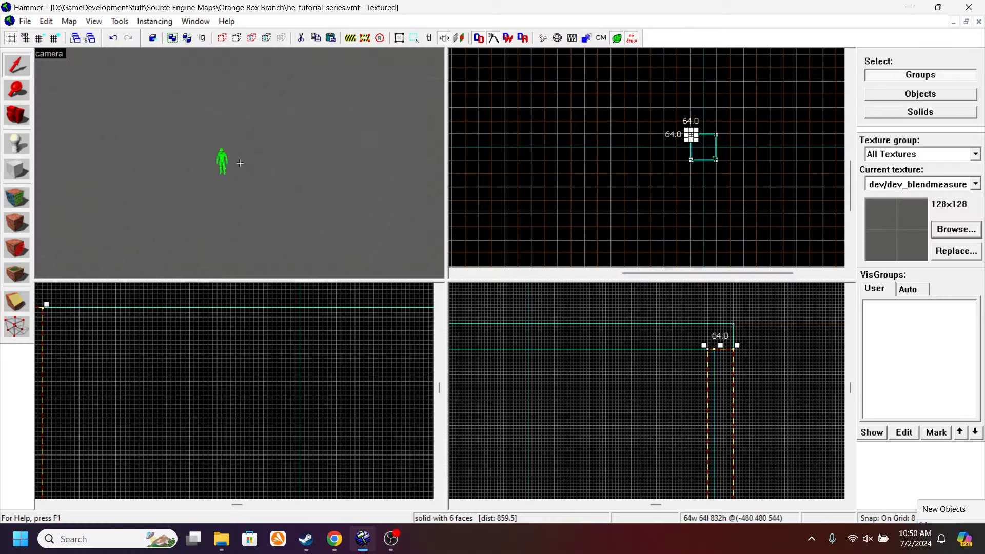
key(w)
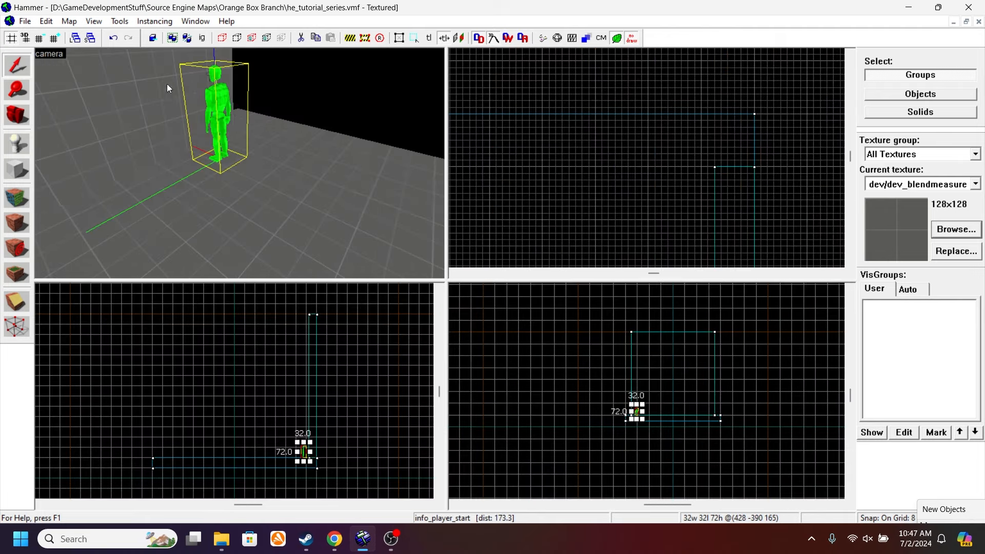
double_click(223, 107)
drag(375, 172, 260, 171)
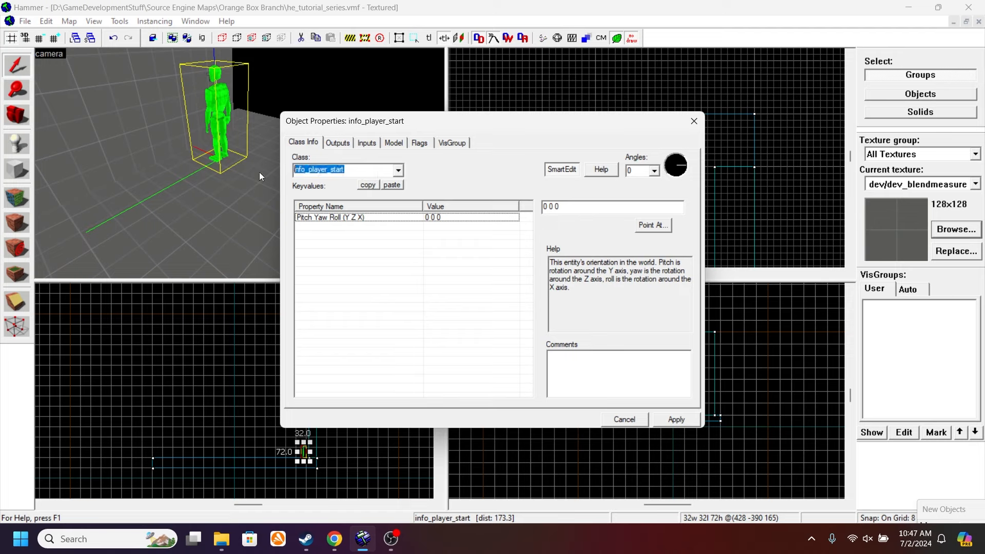
click(365, 172)
key(BackSpace)
key(BackSpace)
key(BackSpace)
key(BackSpace)
key(BackSpace)
key(BackSpace)
key(BackSpace)
key(BackSpace)
key(BackSpace)
key(BackSpace)
key(BackSpace)
key(BackSpace)
key(BackSpace)
key(BackSpace)
key(BackSpace)
key(BackSpace)
key(BackSpace)
- Set the current texture to props/rubberroof001a and select the ceiling block in the 3D view
text(props/rubberroof001a)
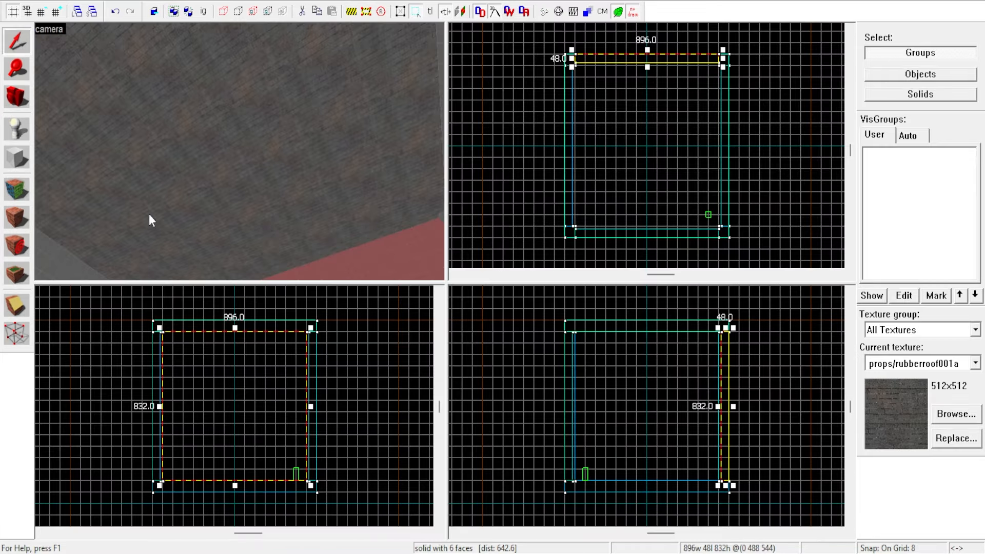
click(205, 140)
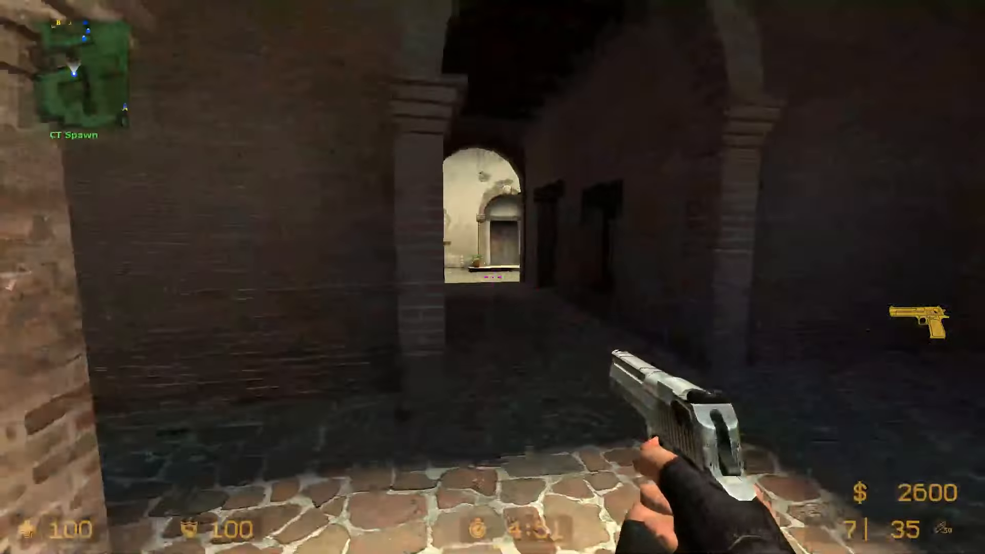
key(w)
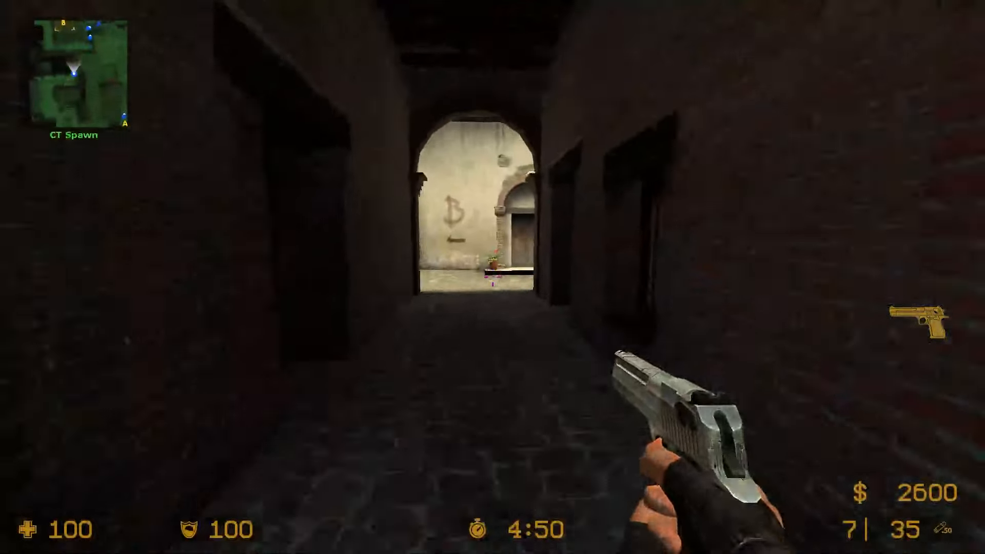
key(w)
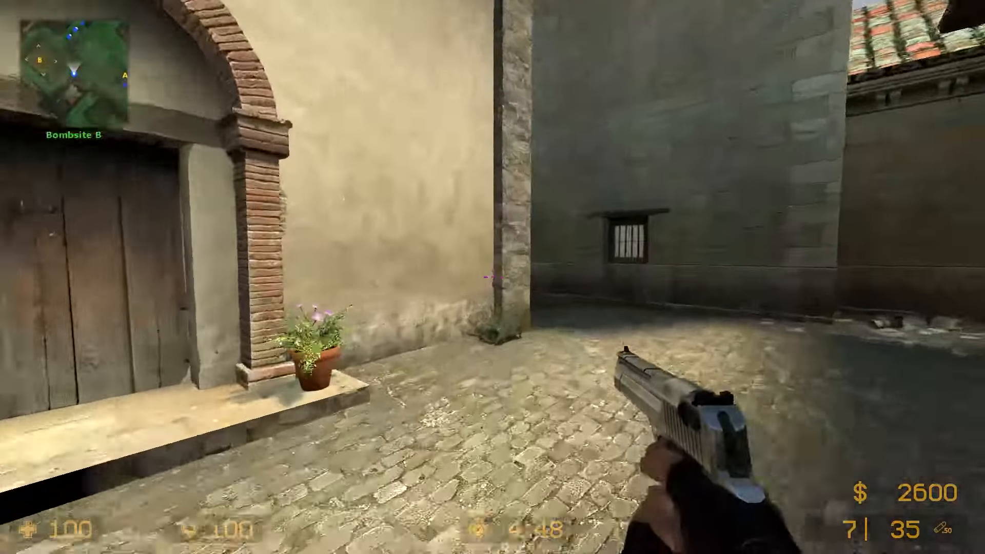
key(w)
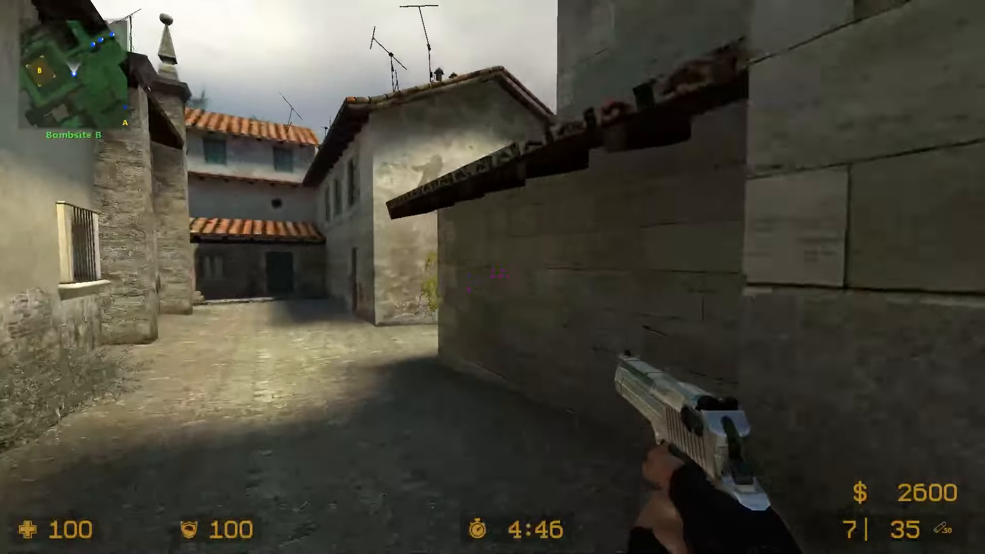
key(w)
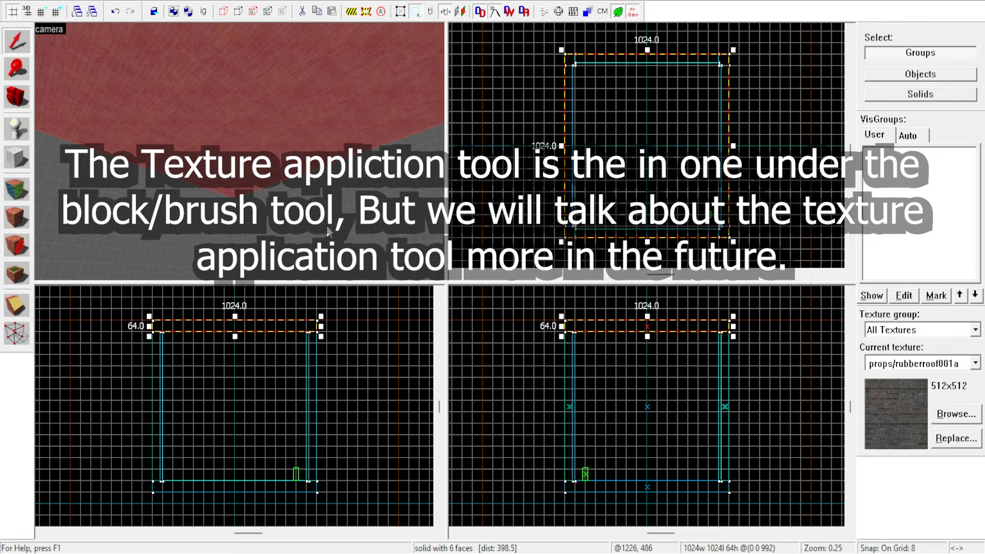
- Select the adjoining wall blocks below the textured ceiling one after the other in the 3D view
click(225, 210)
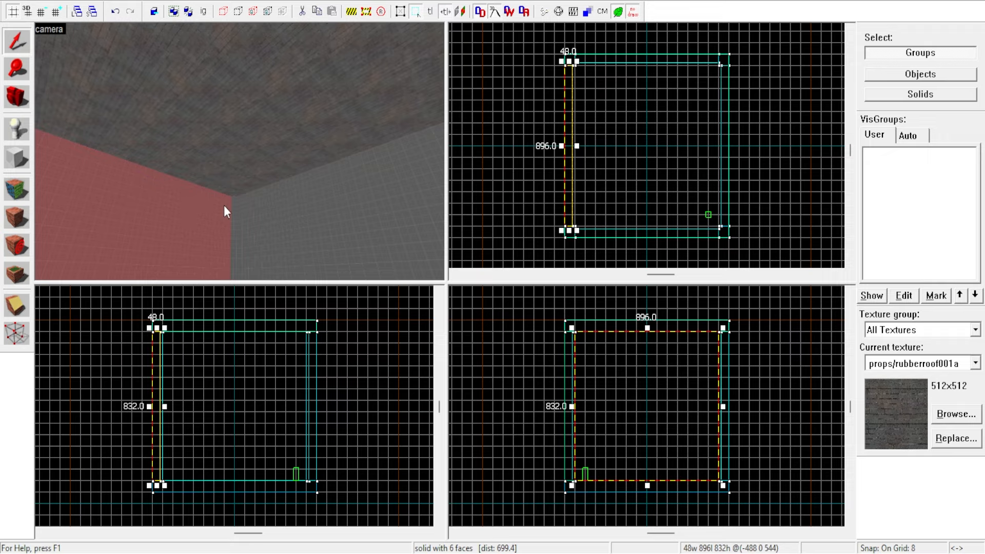
click(334, 221)
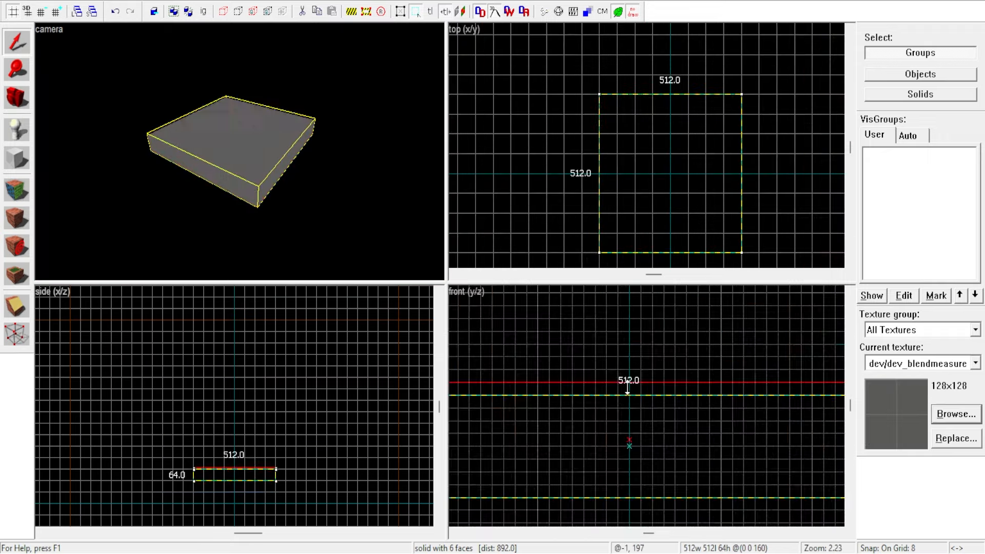
- Reduce the grid snap to 1 and raise the bottom edge of the 512 by 512 block in the front view
key(Return)
scroll(626, 431, up, 2)
click(45, 15)
click(45, 14)
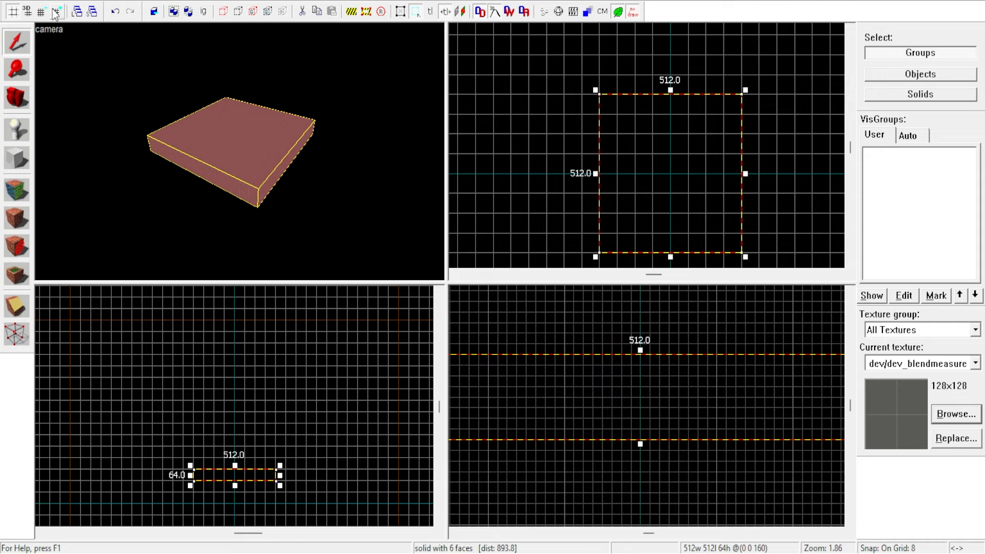
click(46, 15)
scroll(633, 451, down, 3)
drag(634, 450, 607, 360)
scroll(634, 381, up, 13)
scroll(623, 345, down, 12)
scroll(627, 337, up, 10)
scroll(607, 363, down, 10)
scroll(604, 373, up, 13)
- Place an info_player_start entity in the room, move it into the corner and turn it to face diagonally into the room
click(16, 130)
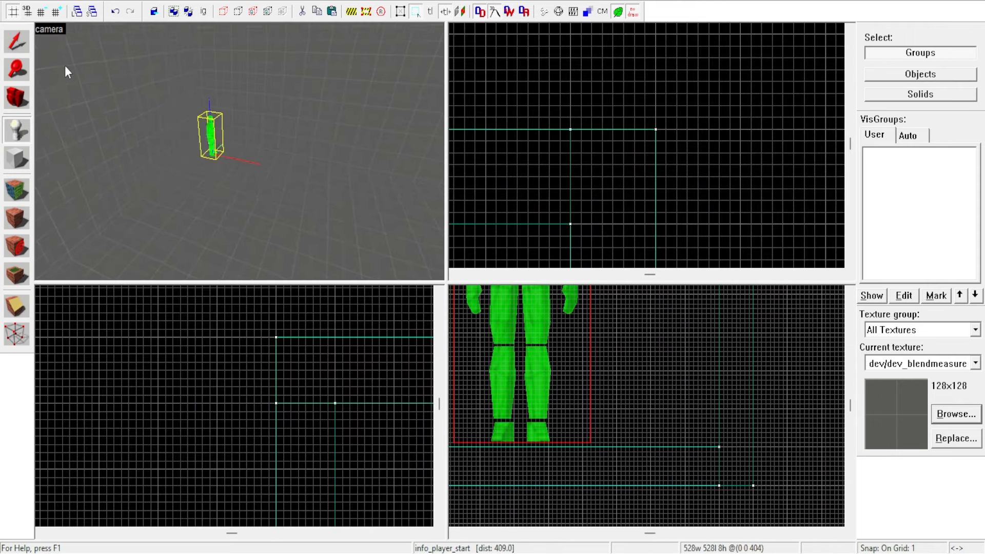
click(19, 45)
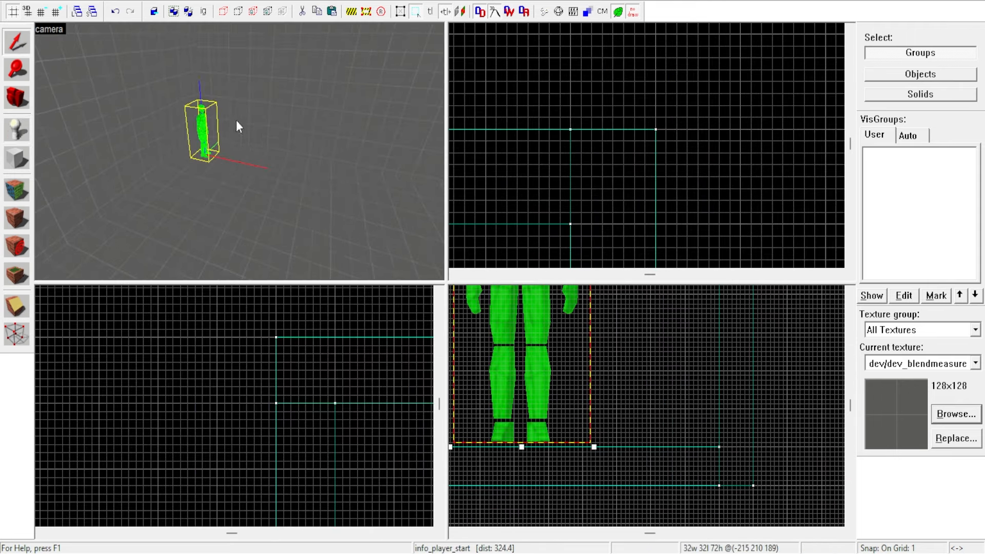
scroll(651, 183, down, 5)
scroll(652, 182, up, 5)
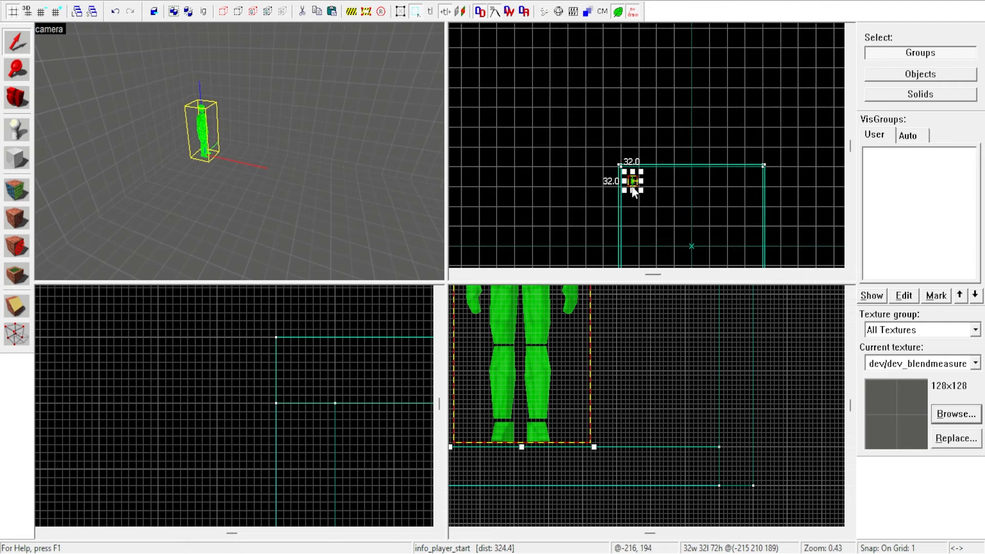
drag(660, 181, 564, 172)
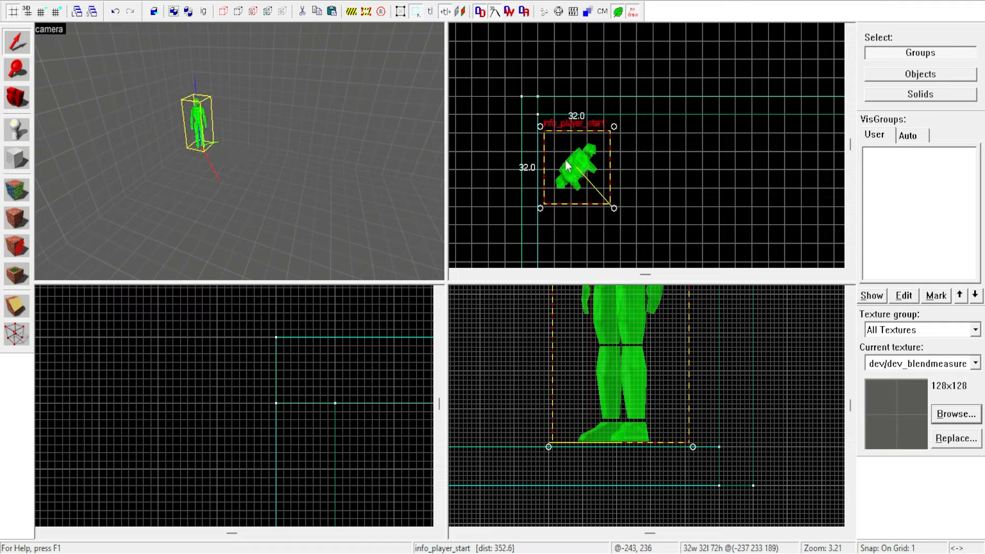
scroll(585, 172, up, 5)
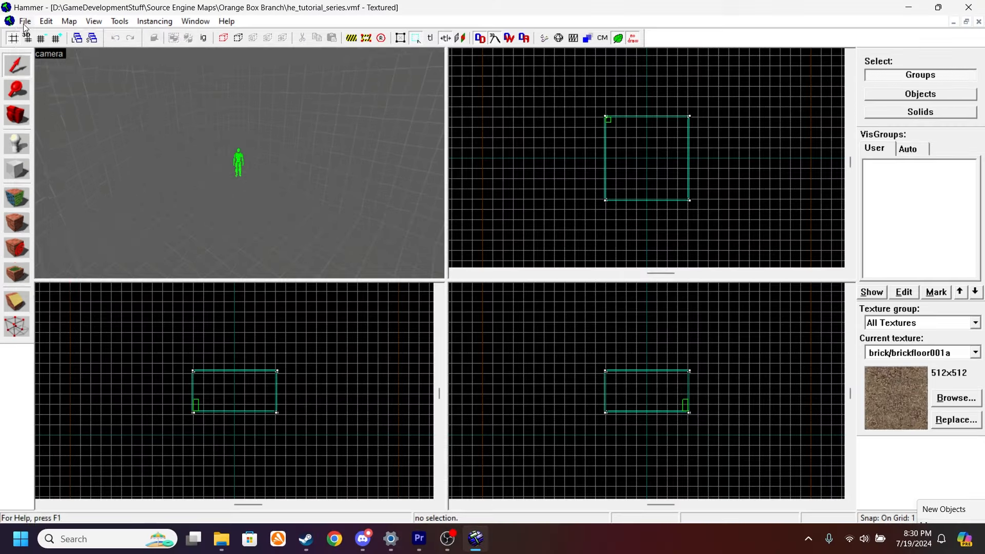
- Open the Run Map compile settings for the room
click(25, 21)
click(91, 160)
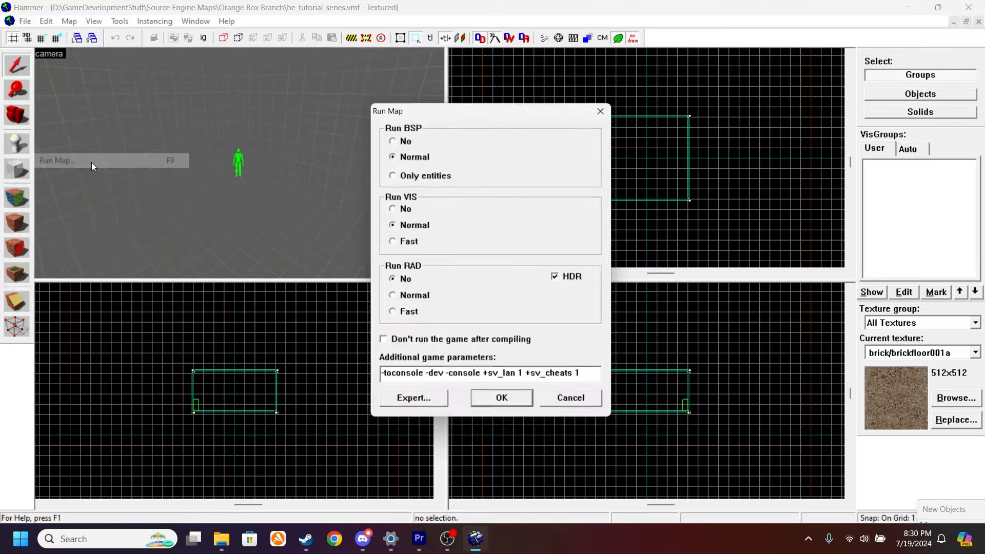